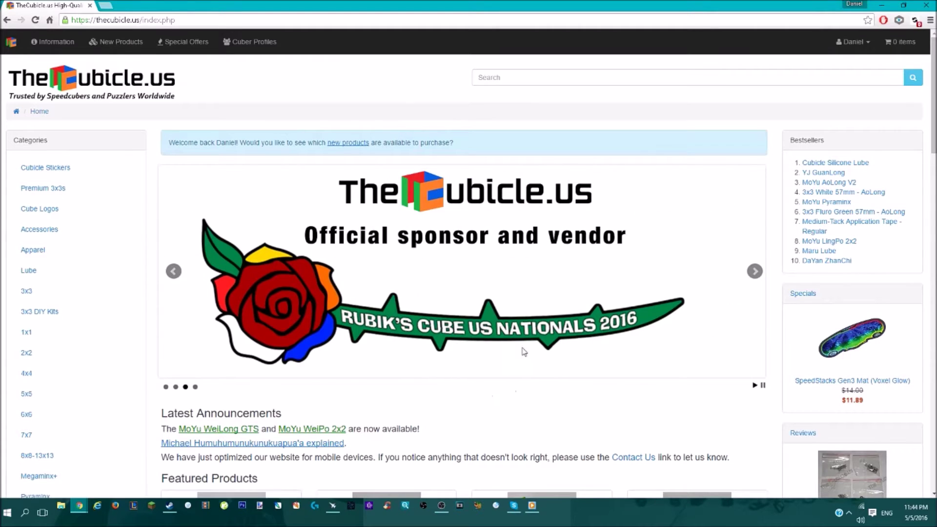
scroll(522, 352, "down", 1)
- Advance the homepage banner two slides to WeiLong GTS, then open the $16 GuoGuan YueXiao
left_click(761, 230)
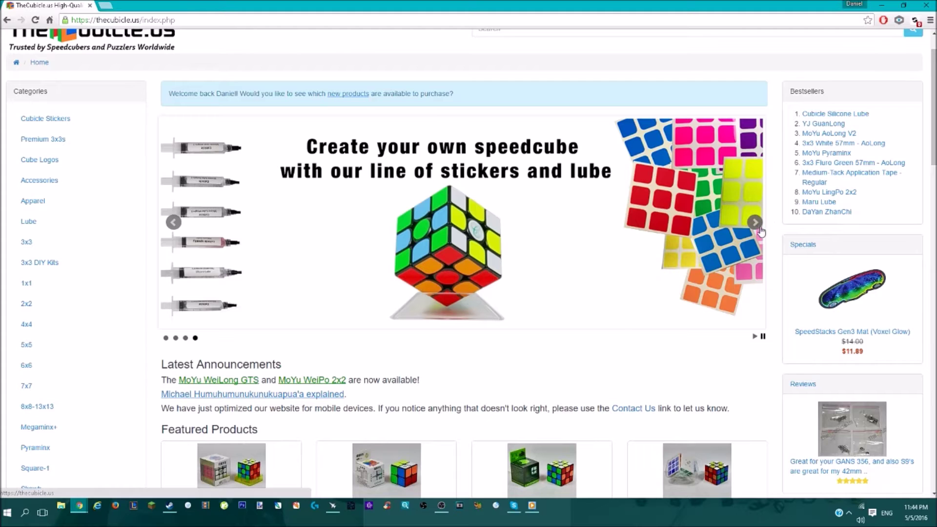
left_click(758, 230)
scroll(647, 320, "down", 5)
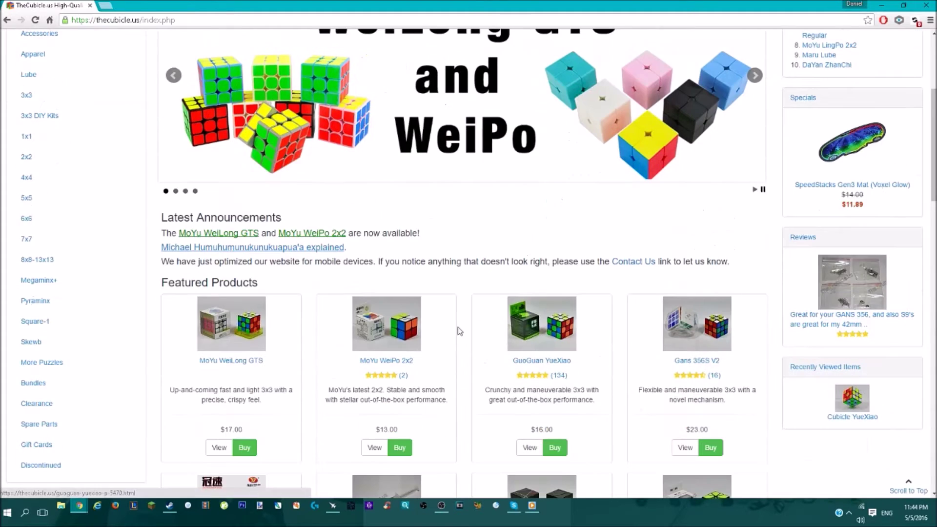
scroll(433, 372, "down", 1)
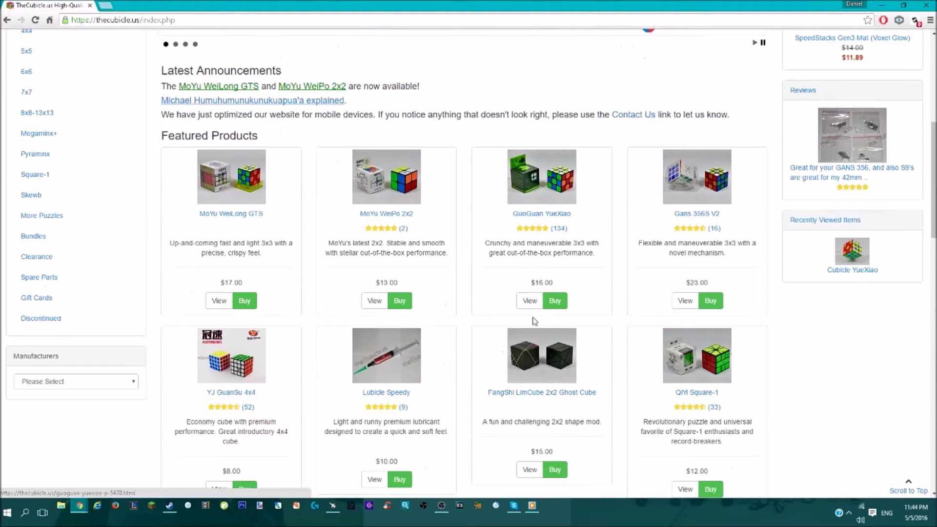
left_click(529, 300)
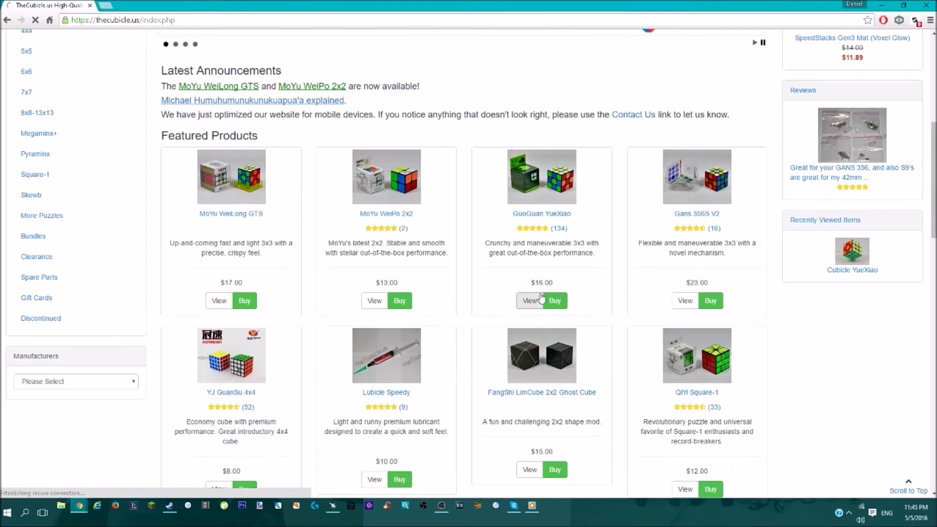
scroll(505, 286, "down", 3)
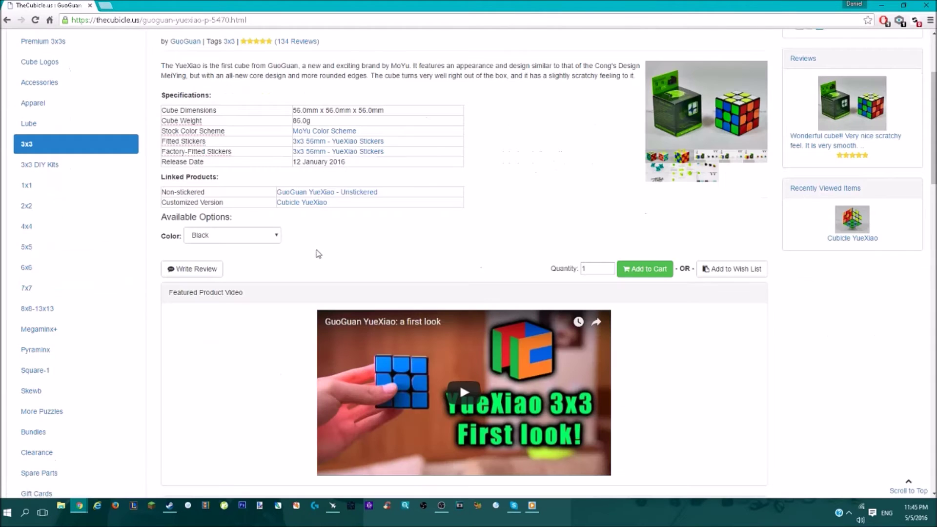
scroll(451, 292, "down", 1)
scroll(451, 292, "up", 2)
scroll(439, 286, "down", 2)
scroll(366, 272, "down", 5)
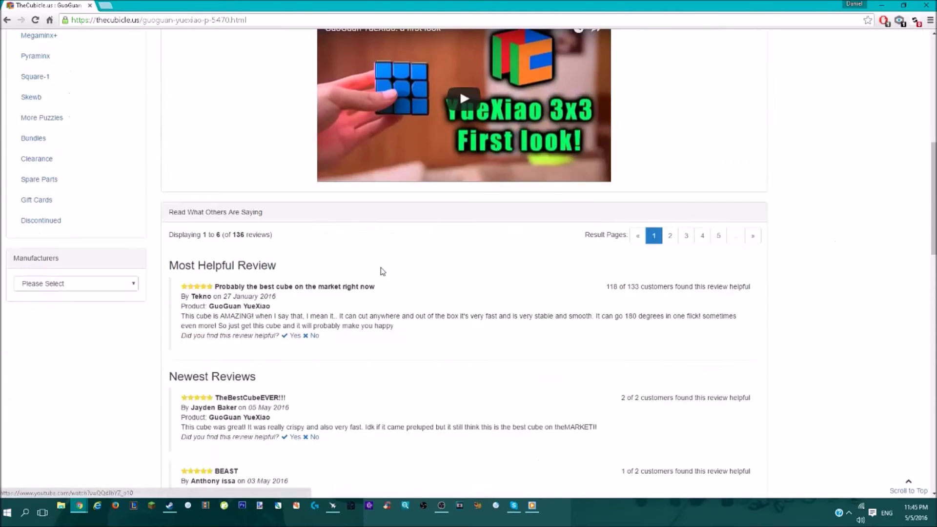
scroll(276, 250, "up", 6)
scroll(275, 251, "up", 2)
- Browse the Premium 3x3s category and open the $29 Cubicle Gans product page
left_click(110, 188)
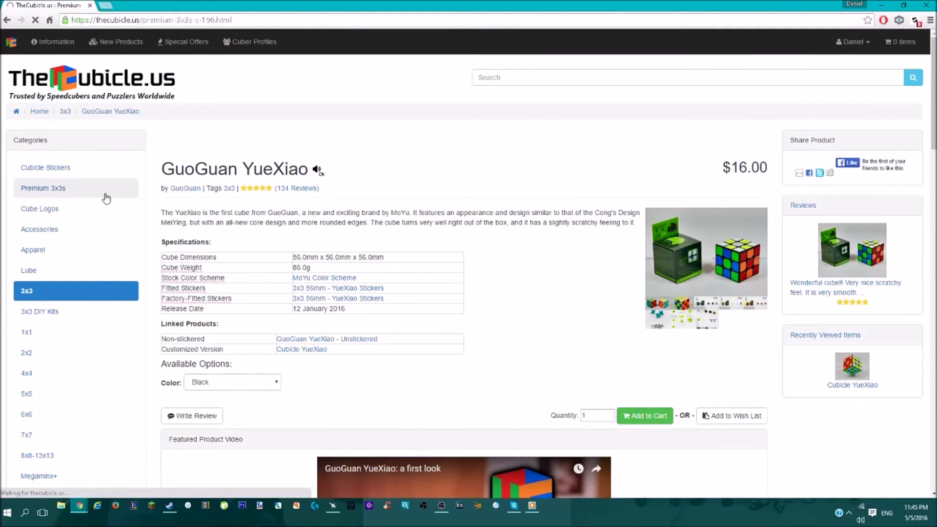
scroll(293, 234, "down", 2)
scroll(475, 274, "down", 1)
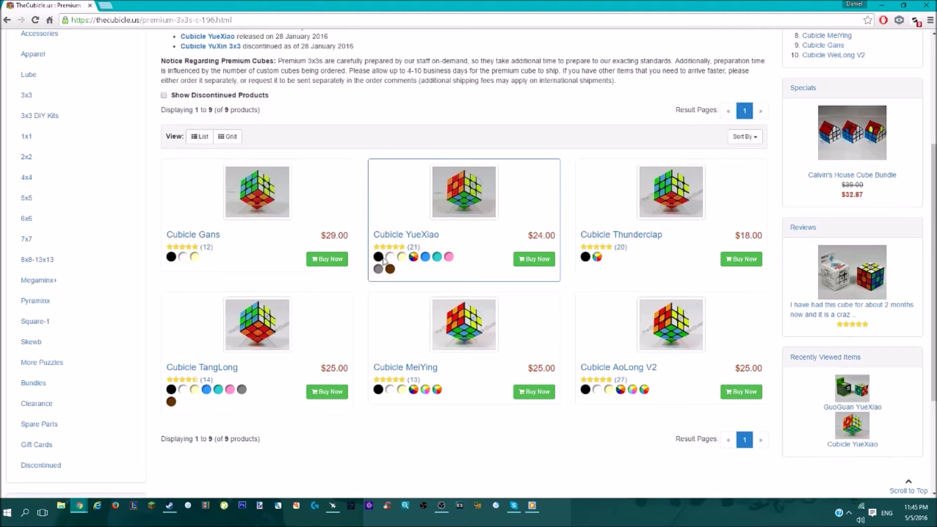
scroll(462, 277, "down", 2)
scroll(465, 281, "up", 2)
scroll(308, 308, "up", 3)
left_click(275, 324)
scroll(476, 255, "down", 10)
scroll(475, 254, "down", 1)
scroll(476, 254, "down", 3)
scroll(475, 254, "down", 1)
scroll(475, 255, "up", 1)
scroll(474, 254, "up", 2)
scroll(475, 254, "up", 10)
scroll(475, 254, "up", 5)
scroll(475, 254, "up", 3)
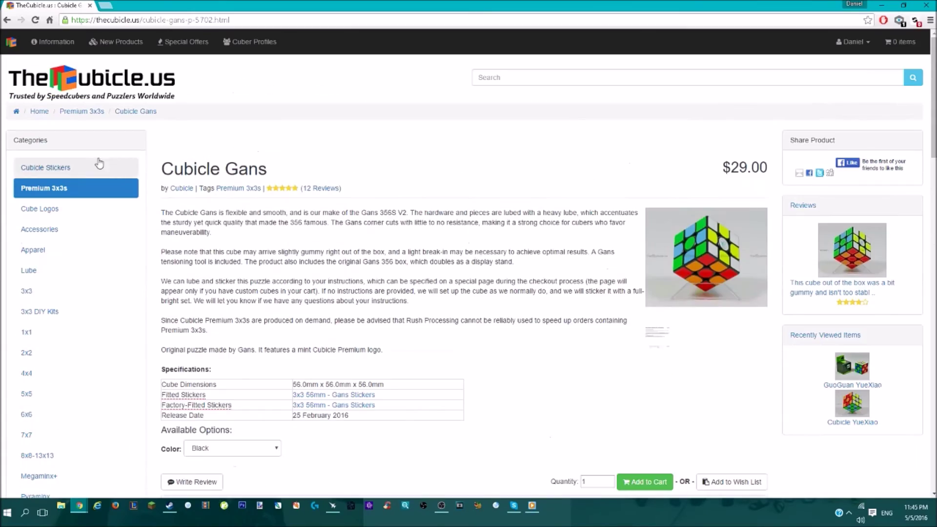
- Visit the Cubicle Stickers category, then return to the store homepage
left_click(66, 170)
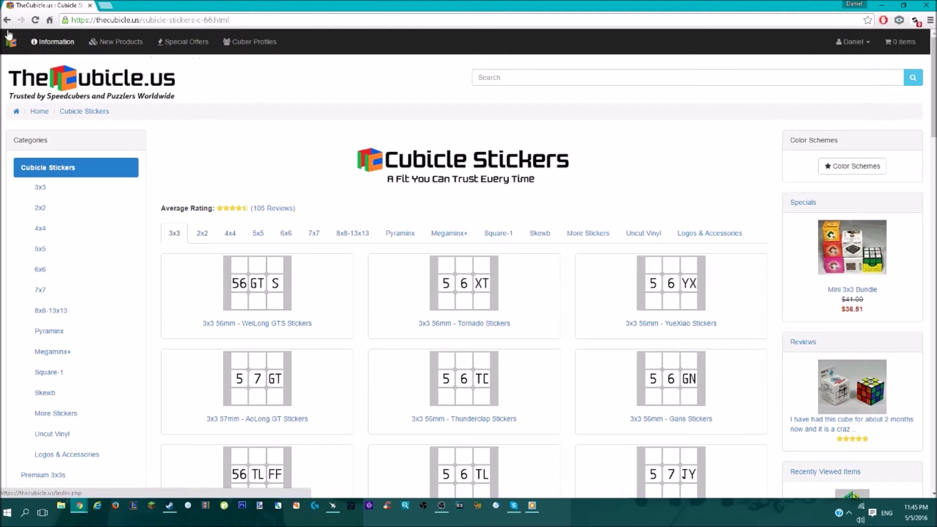
scroll(335, 266, "down", 2)
scroll(299, 252, "up", 2)
left_click(39, 111)
scroll(388, 264, "down", 2)
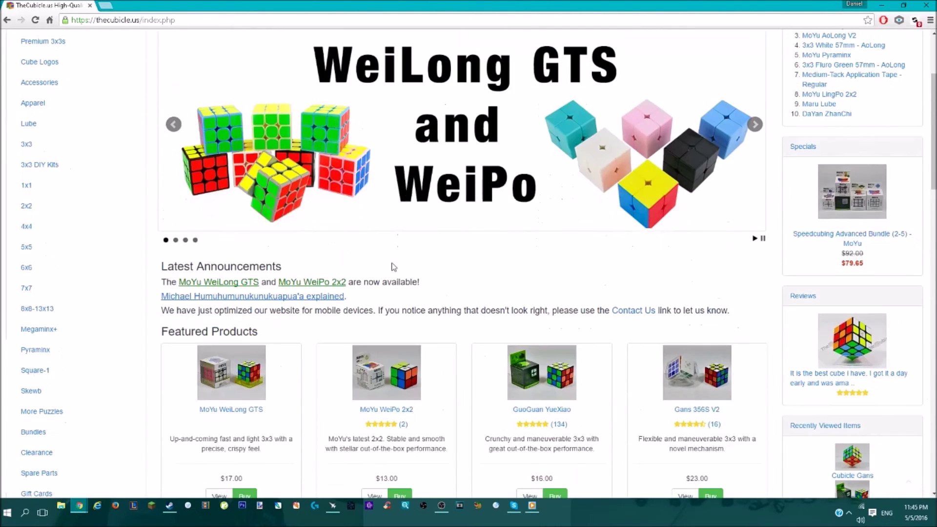
scroll(391, 267, "up", 2)
scroll(392, 267, "down", 2)
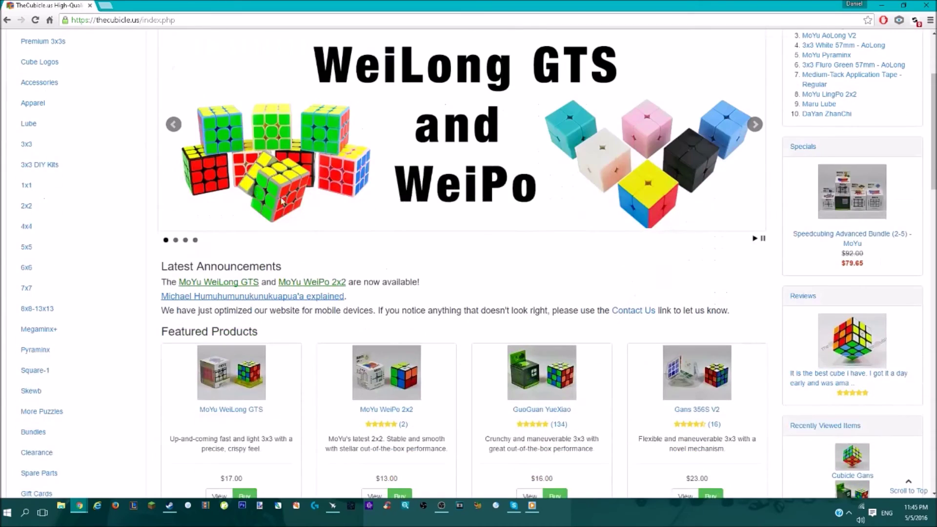
scroll(655, 328, "up", 1)
scroll(462, 329, "down", 3)
scroll(462, 329, "down", 5)
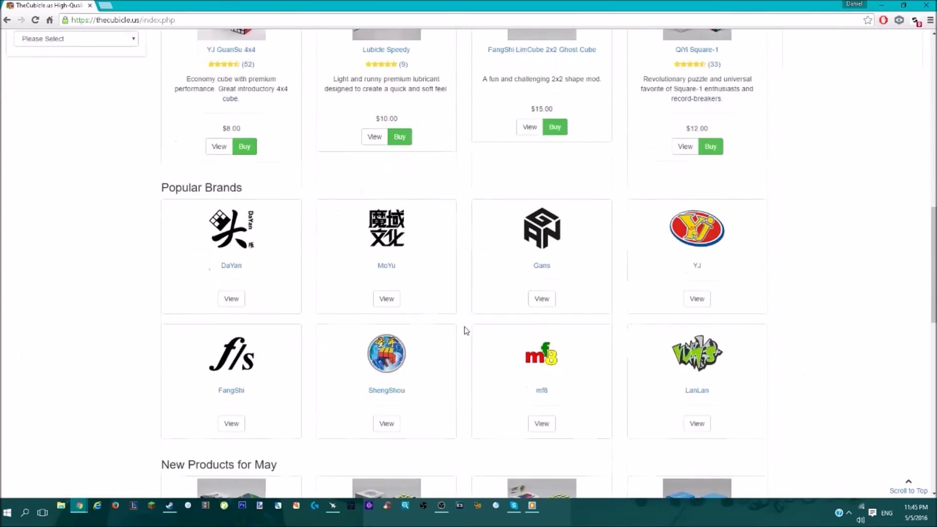
scroll(468, 331, "down", 2)
scroll(480, 322, "down", 3)
scroll(482, 318, "up", 1)
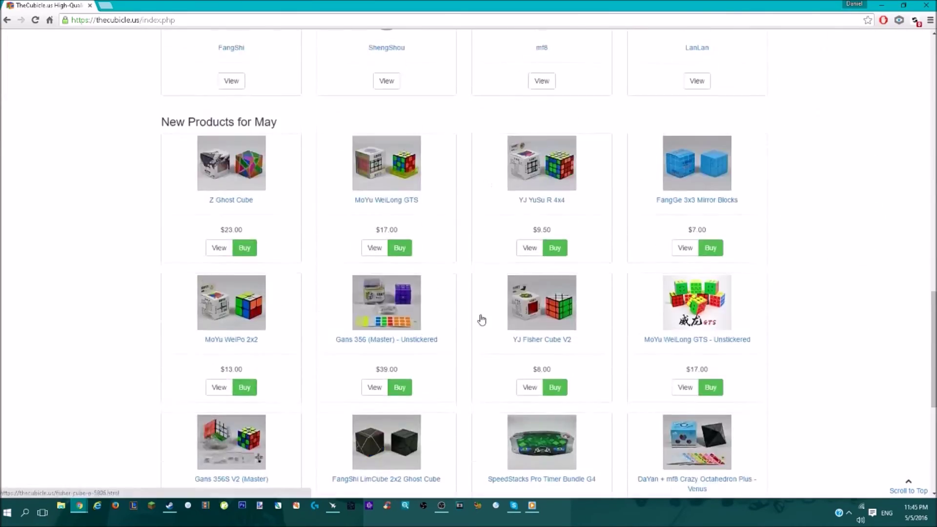
scroll(481, 318, "up", 7)
scroll(482, 319, "up", 10)
scroll(482, 319, "up", 1)
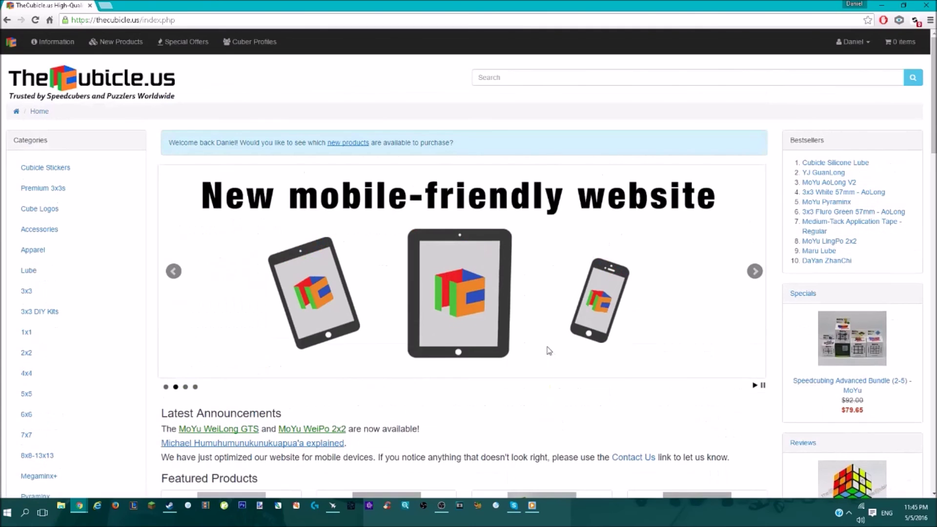
scroll(488, 442, "down", 1)
scroll(489, 444, "up", 1)
mouse_move(442, 505)
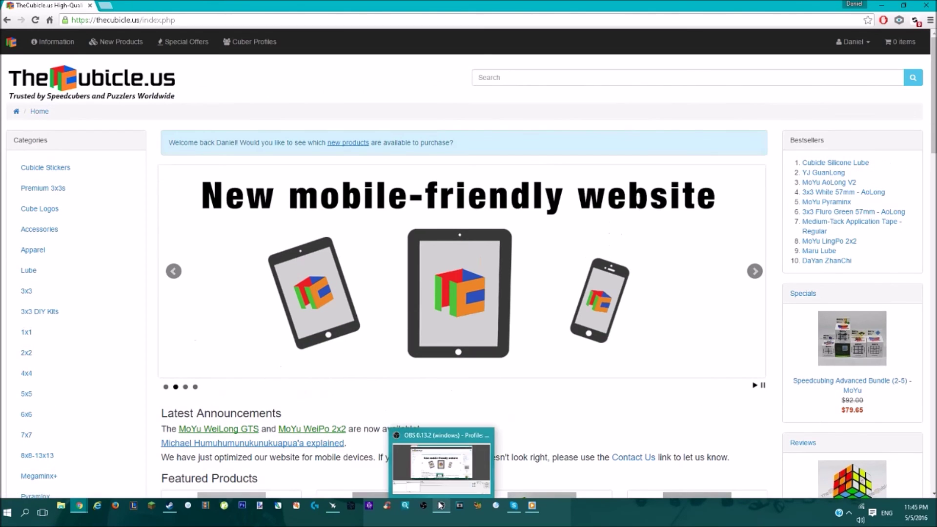